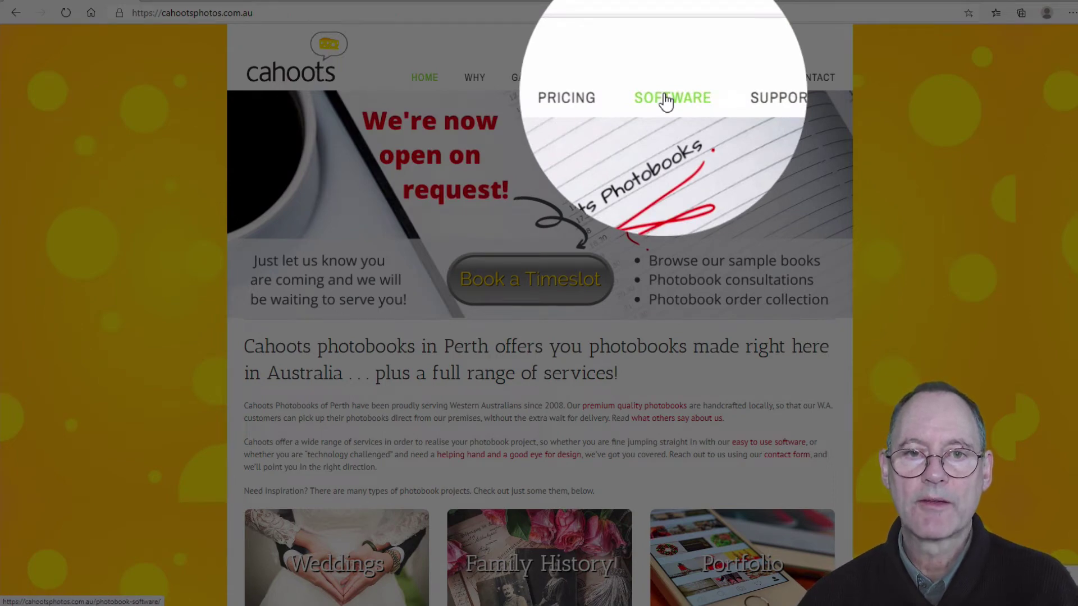
Download Easy Designer for Windows from the Cahoots software page and keep the blocked installer file despite the SmartScreen warning
{"action": "left_click", "coordinate": [666, 101]}
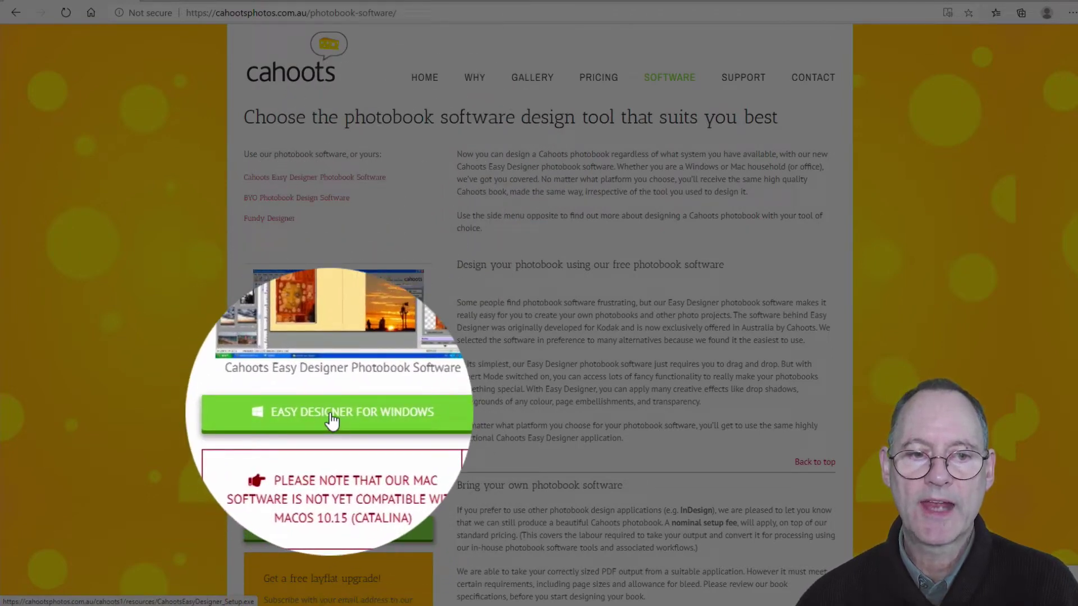
{"action": "left_click", "coordinate": [332, 418]}
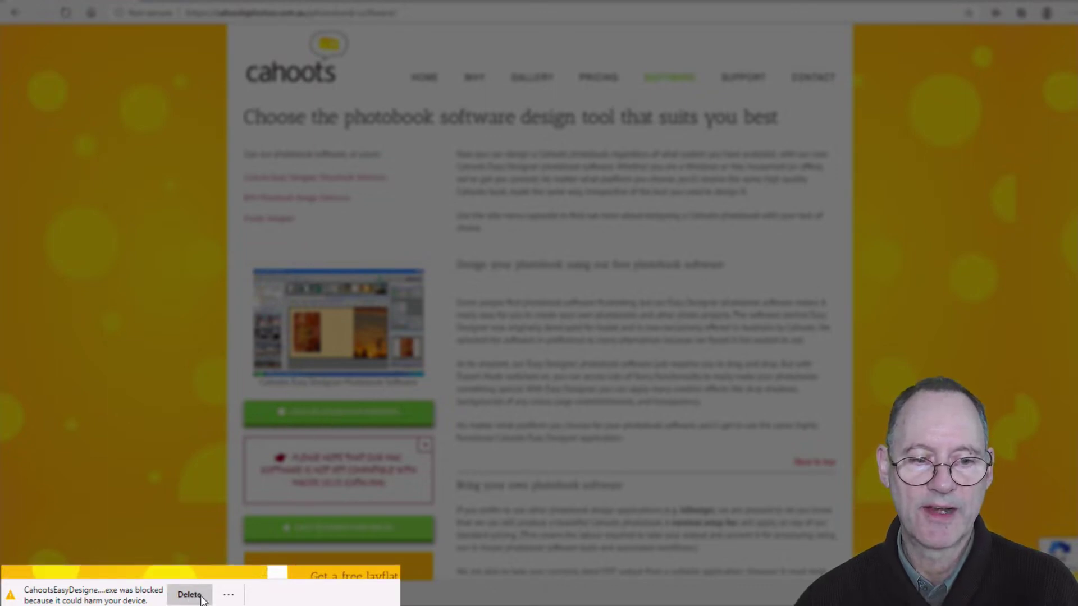
{"action": "left_click", "coordinate": [229, 596]}
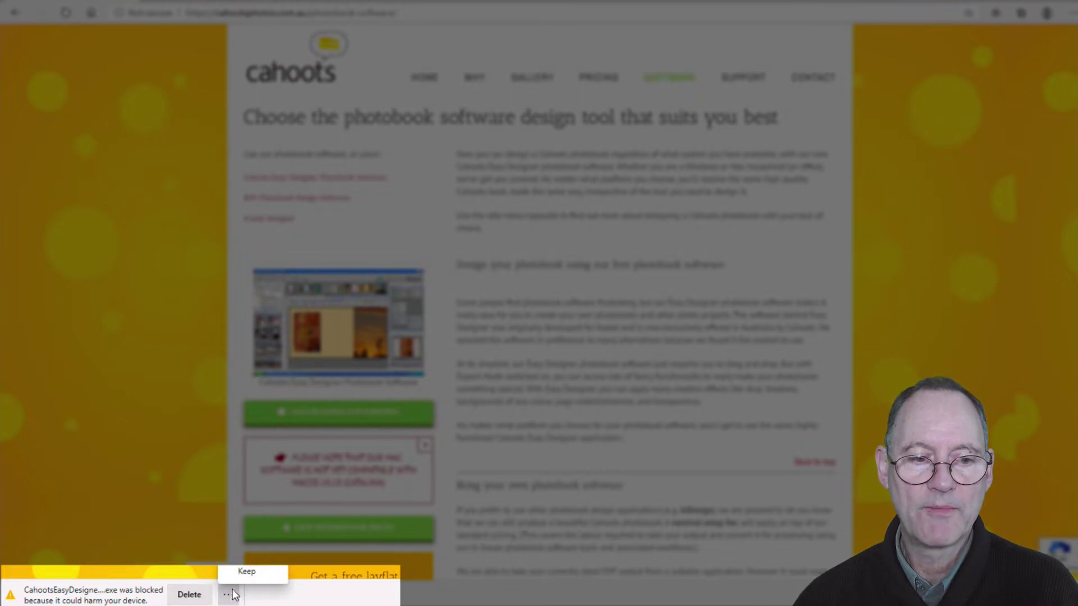
{"action": "left_click", "coordinate": [247, 571]}
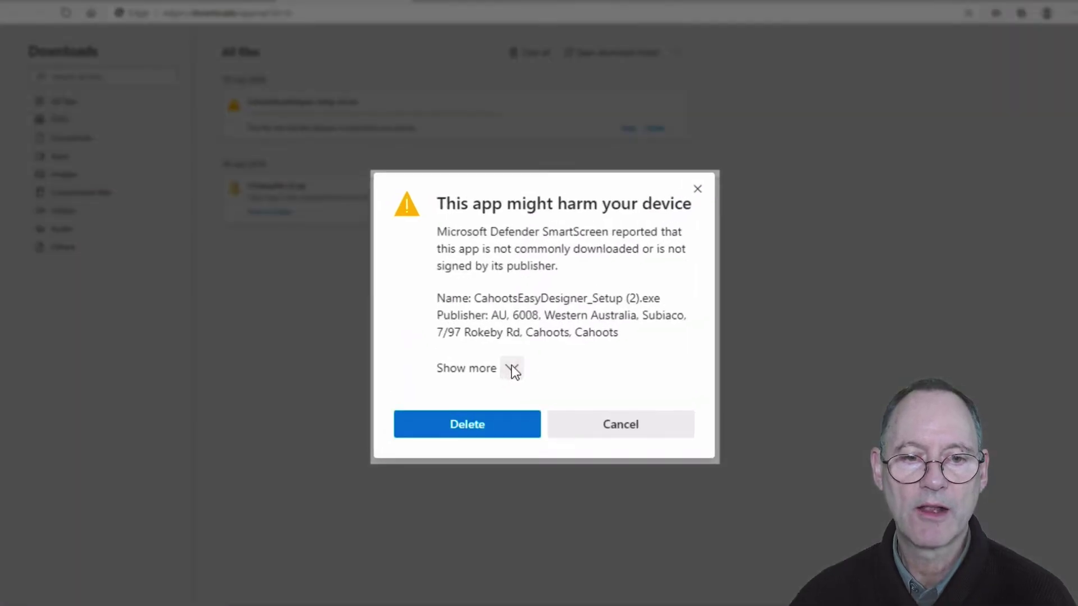
{"action": "left_click", "coordinate": [513, 369]}
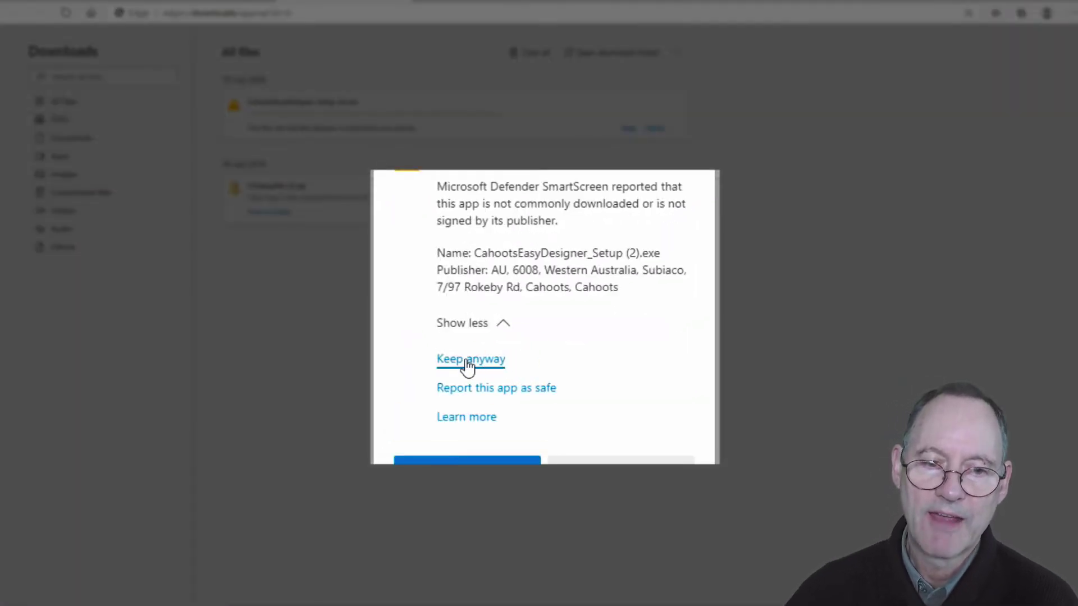
{"action": "left_click", "coordinate": [494, 350]}
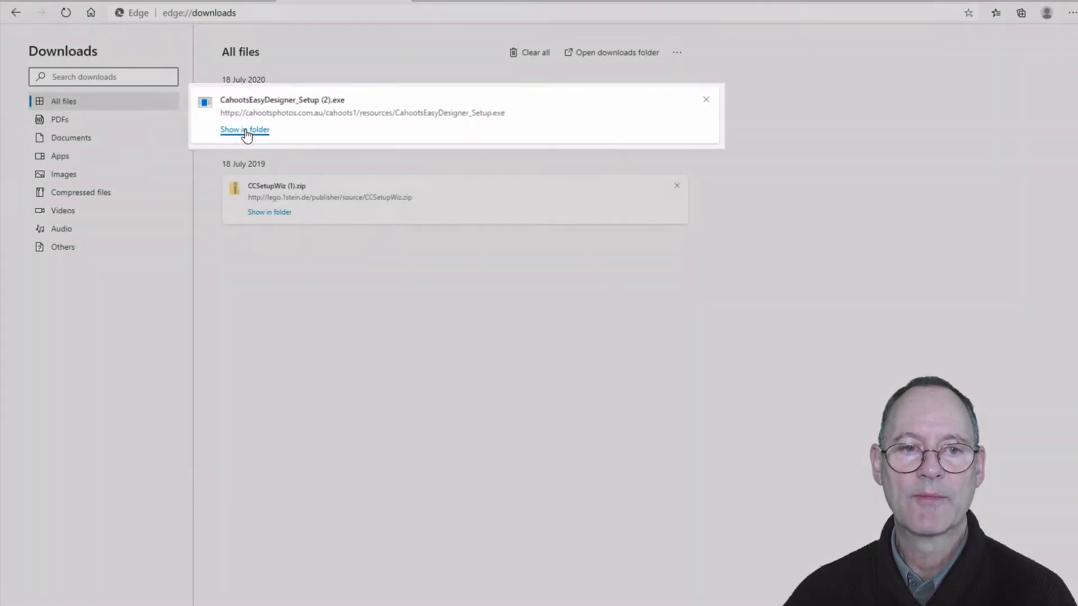
Run the downloaded CahootsEasyDesigner_Setup (2) installer from its folder, overriding Windows protection and allowing it to make changes to the device
{"action": "left_click", "coordinate": [178, 135]}
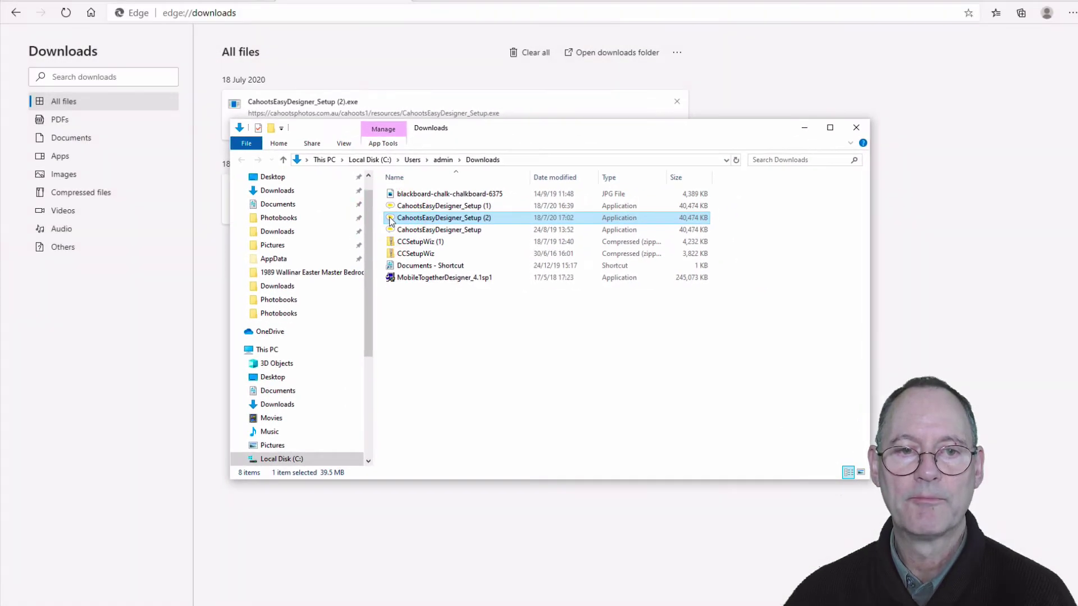
{"action": "double_click", "coordinate": [391, 220]}
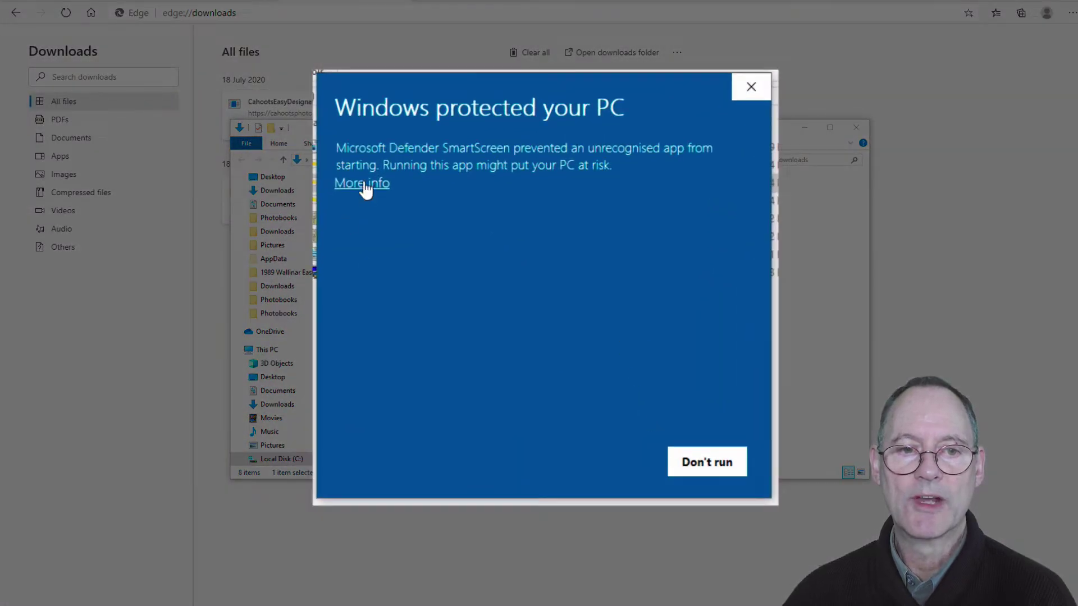
{"action": "left_click", "coordinate": [364, 185]}
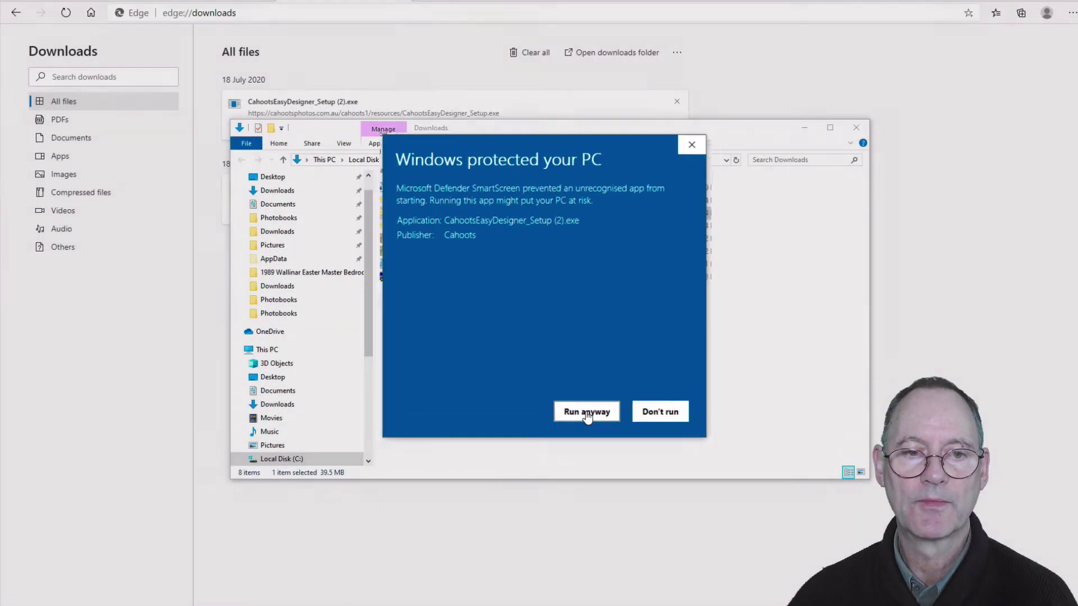
{"action": "left_click", "coordinate": [603, 463]}
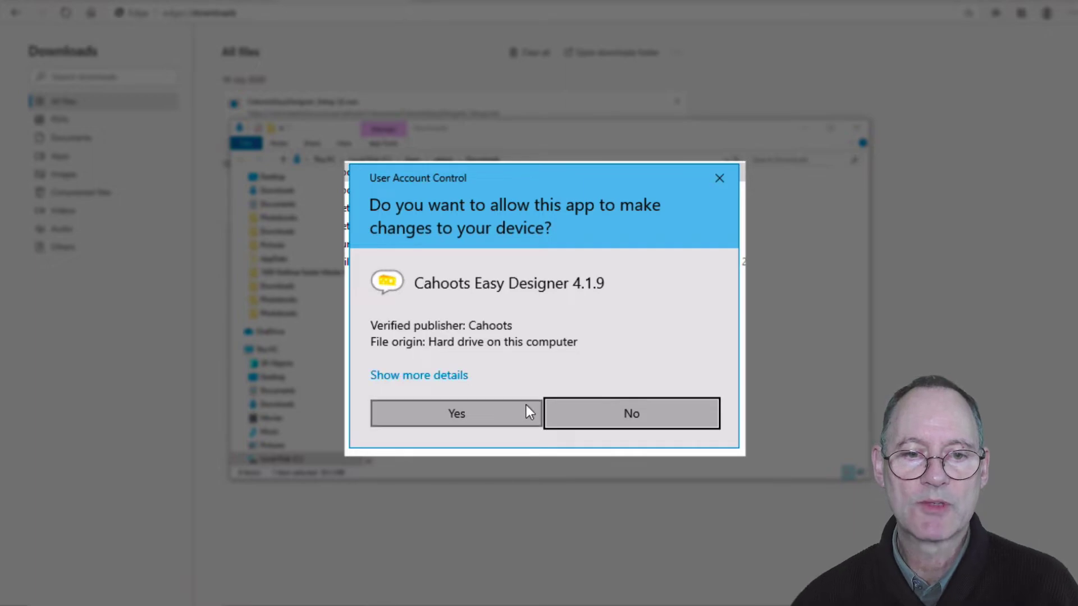
{"action": "left_click", "coordinate": [476, 416]}
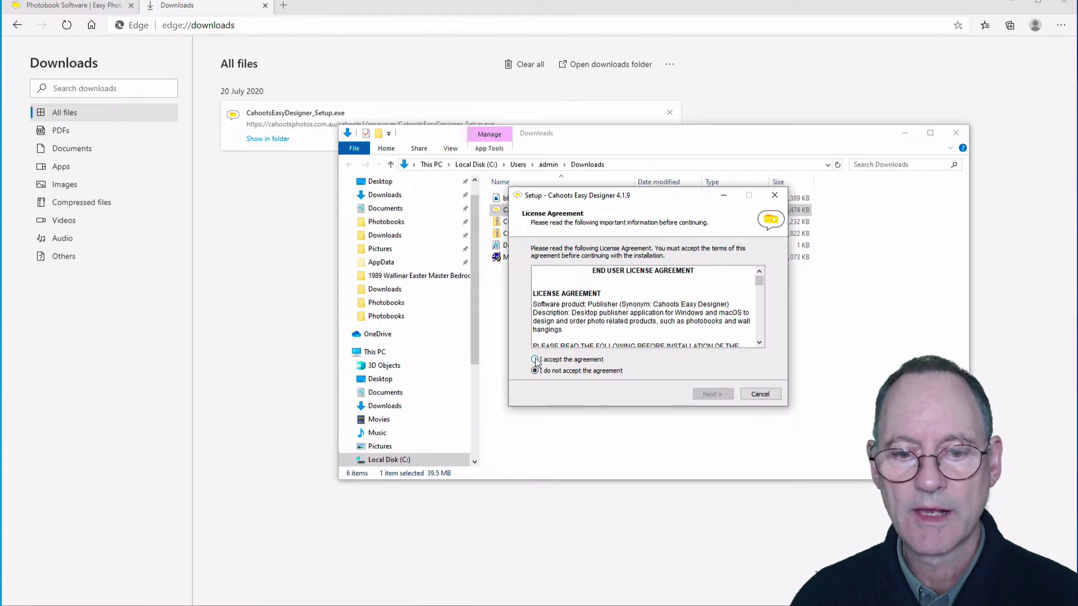
Accept the license agreement and proceed through setup with the default folders and components, keeping the desktop and Quick Launch icons
{"action": "left_click", "coordinate": [534, 360]}
{"action": "left_click", "coordinate": [745, 443]}
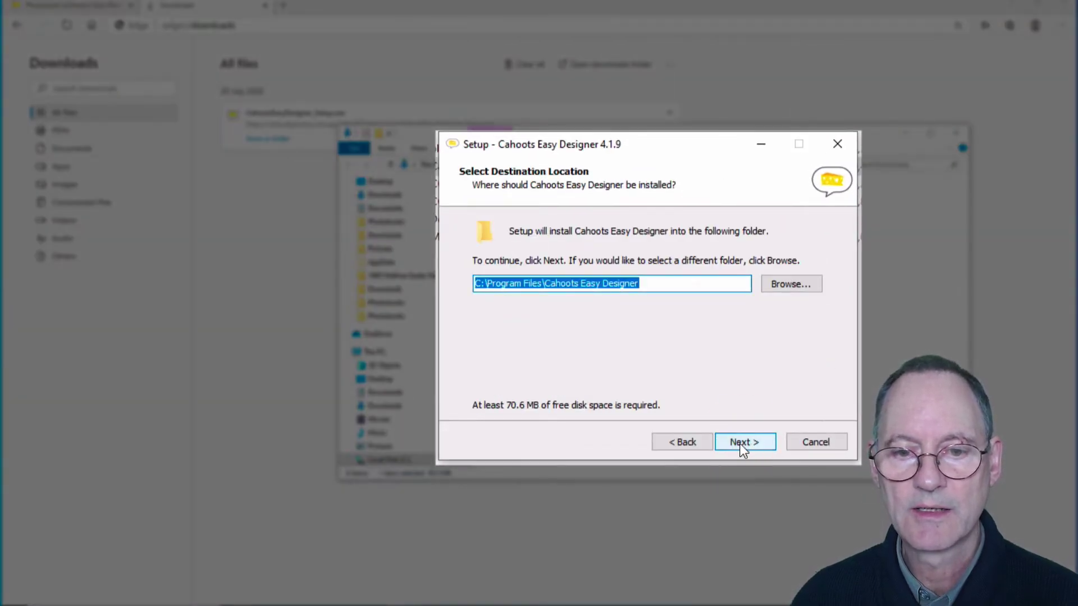
{"action": "left_click", "coordinate": [739, 443]}
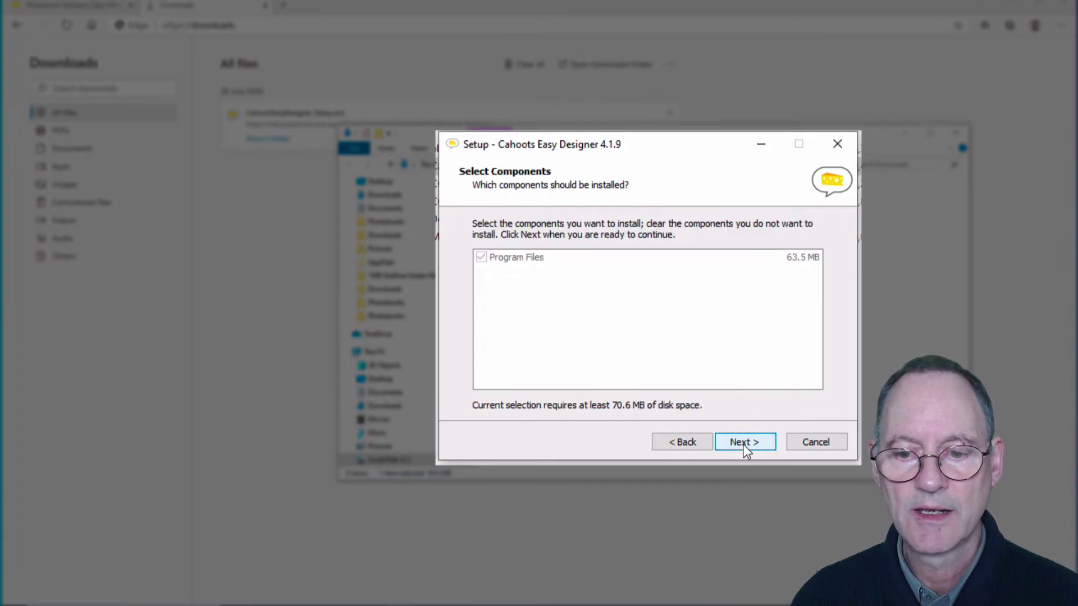
{"action": "left_click", "coordinate": [742, 443]}
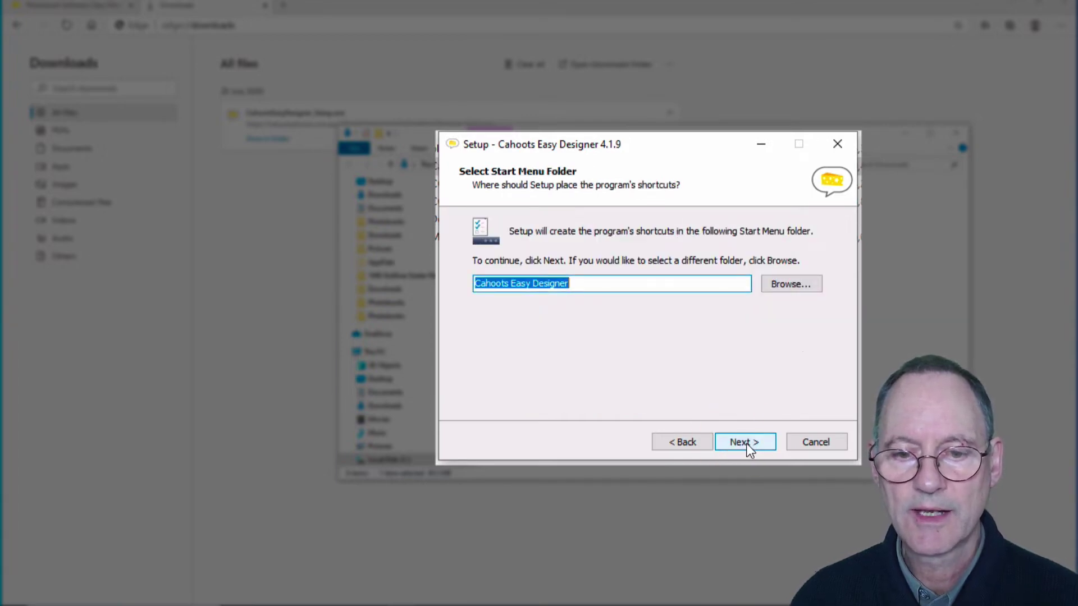
{"action": "left_click", "coordinate": [746, 444]}
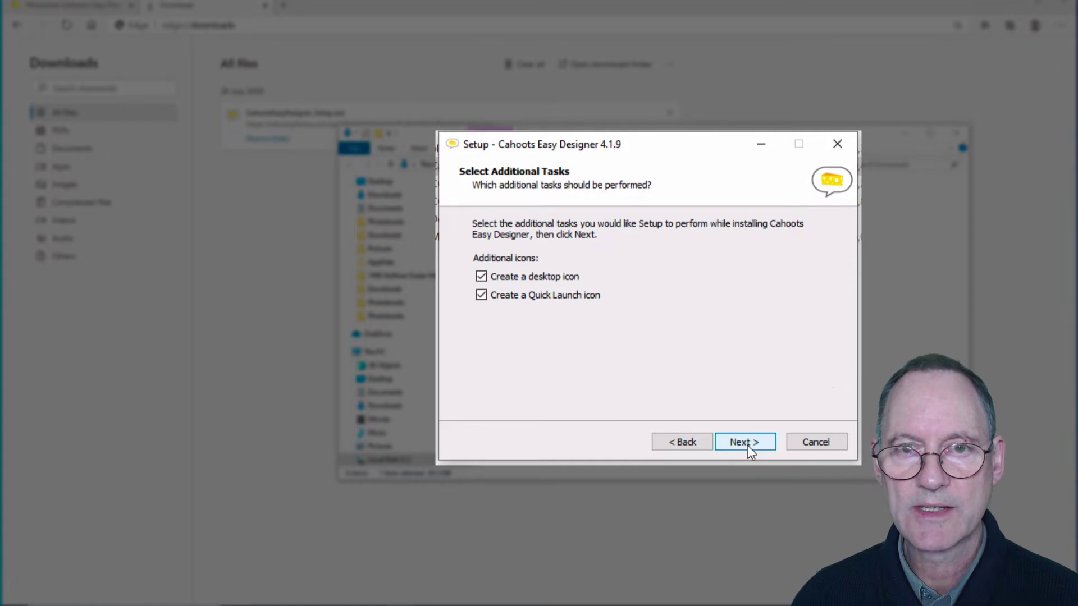
{"action": "left_click", "coordinate": [746, 444]}
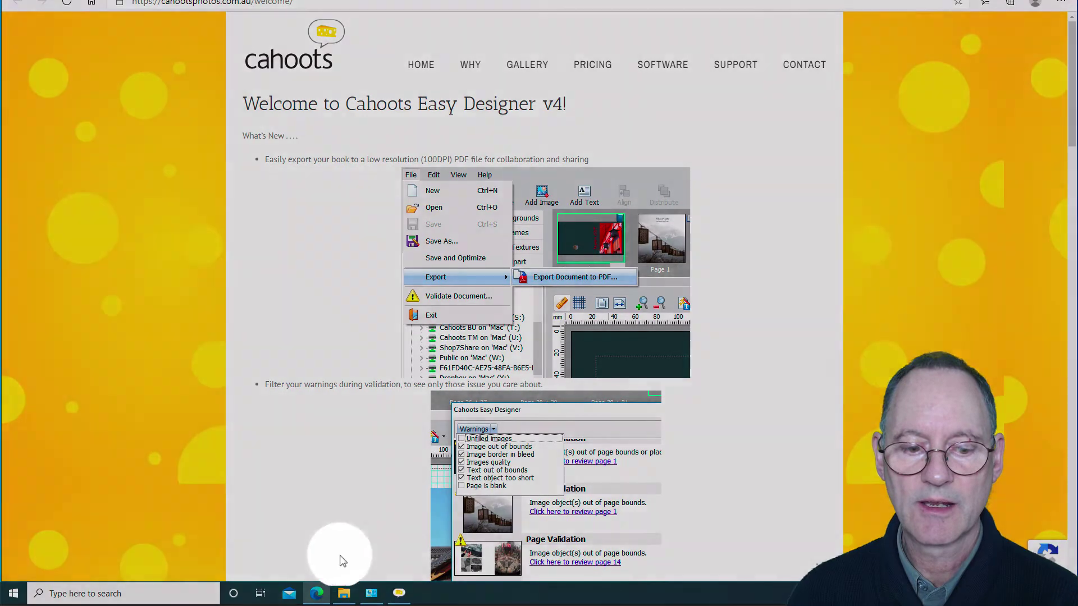
Return to the setup wizard and finish the installation with Launch Cahoots Easy Designer enabled
{"action": "left_click", "coordinate": [399, 588]}
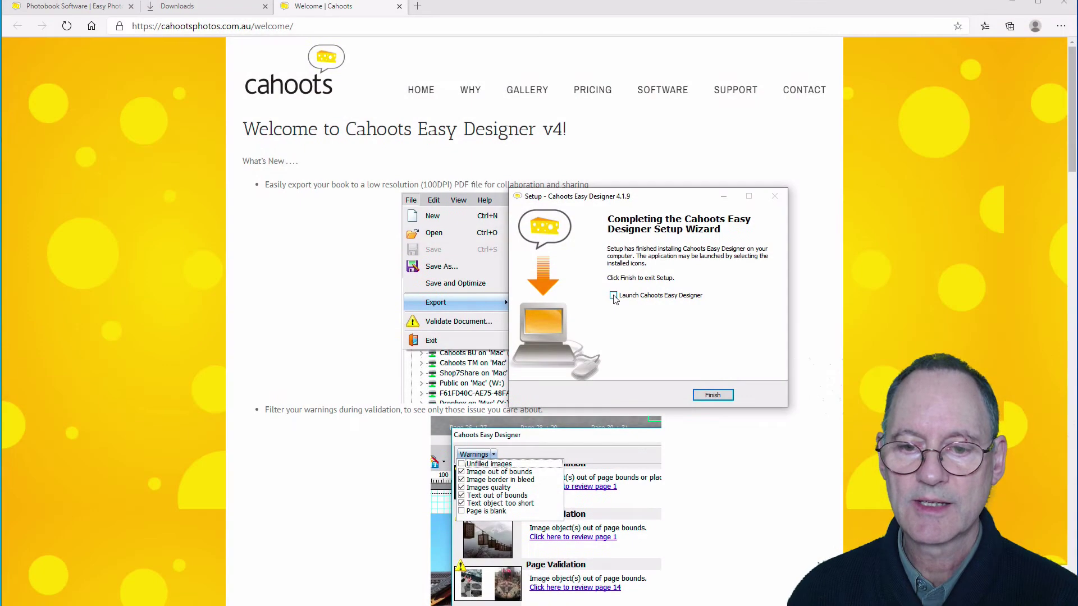
{"action": "left_click", "coordinate": [613, 296]}
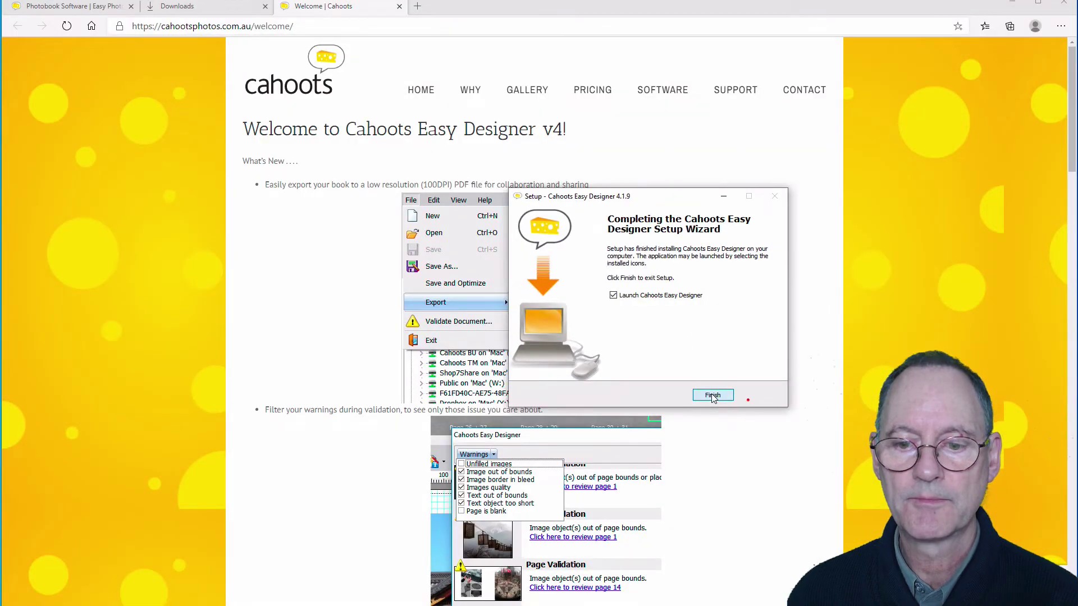
{"action": "left_click", "coordinate": [717, 402]}
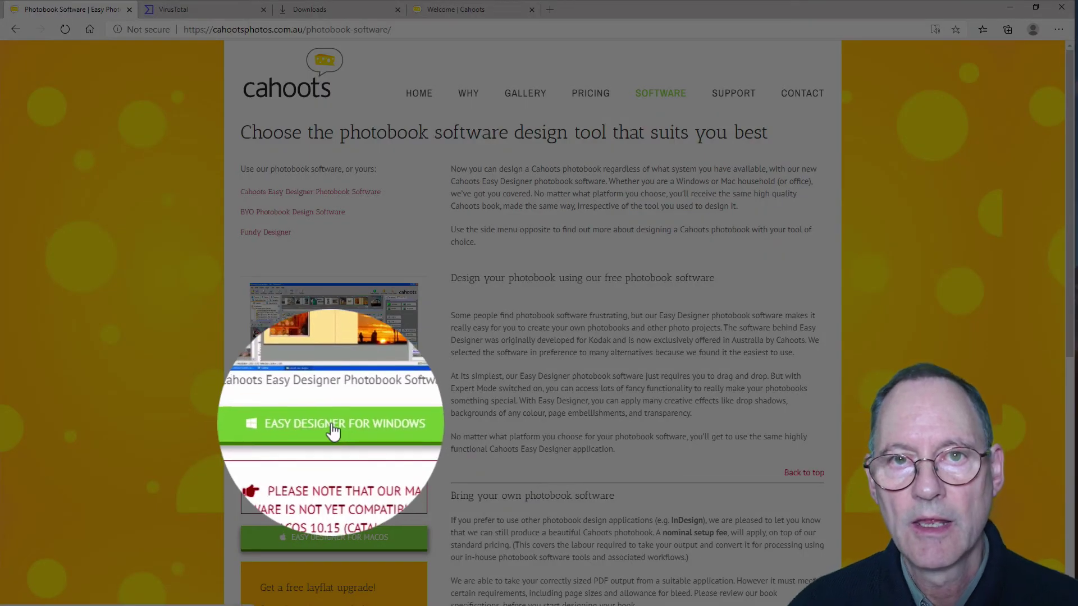
Copy the Easy Designer for Windows download link, scan it as a URL in VirusTotal, and review the engine results
{"action": "right_click", "coordinate": [331, 424]}
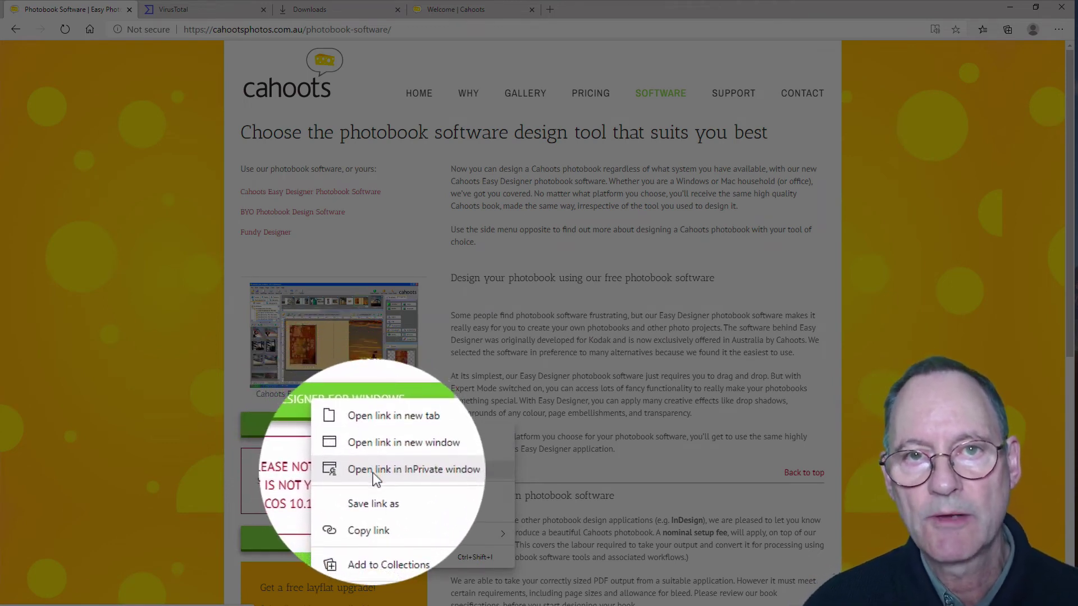
{"action": "left_click", "coordinate": [368, 510]}
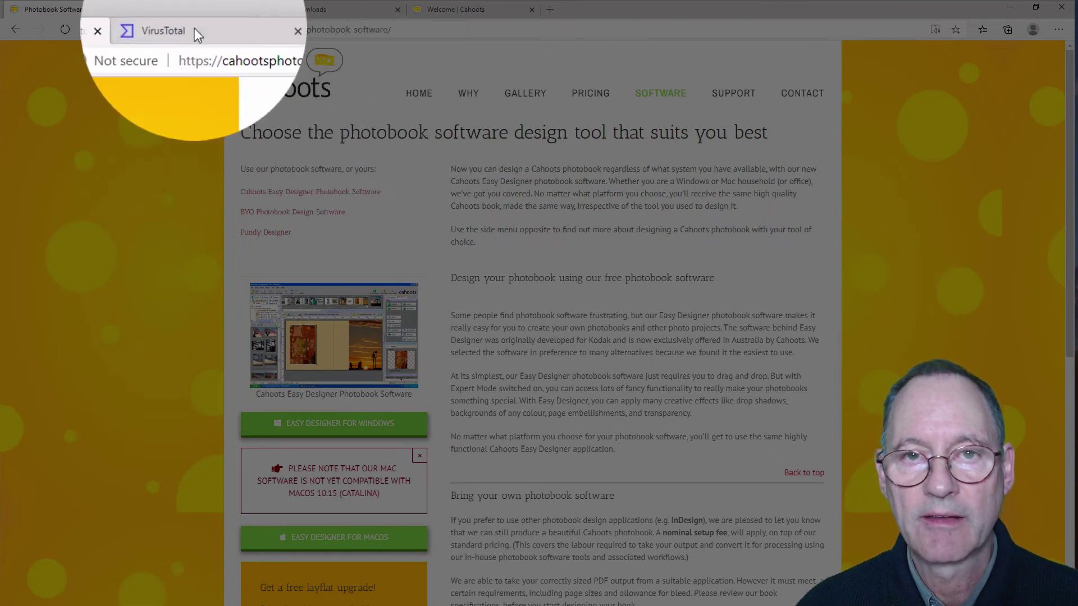
{"action": "left_click", "coordinate": [194, 9]}
{"action": "left_click", "coordinate": [537, 213]}
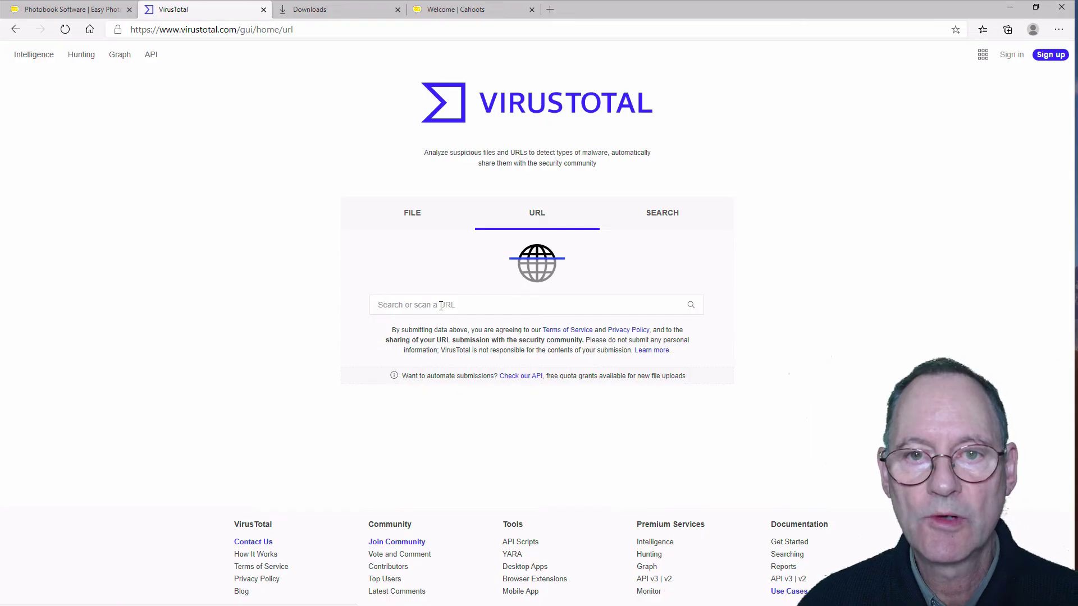
{"action": "left_click", "coordinate": [441, 305]}
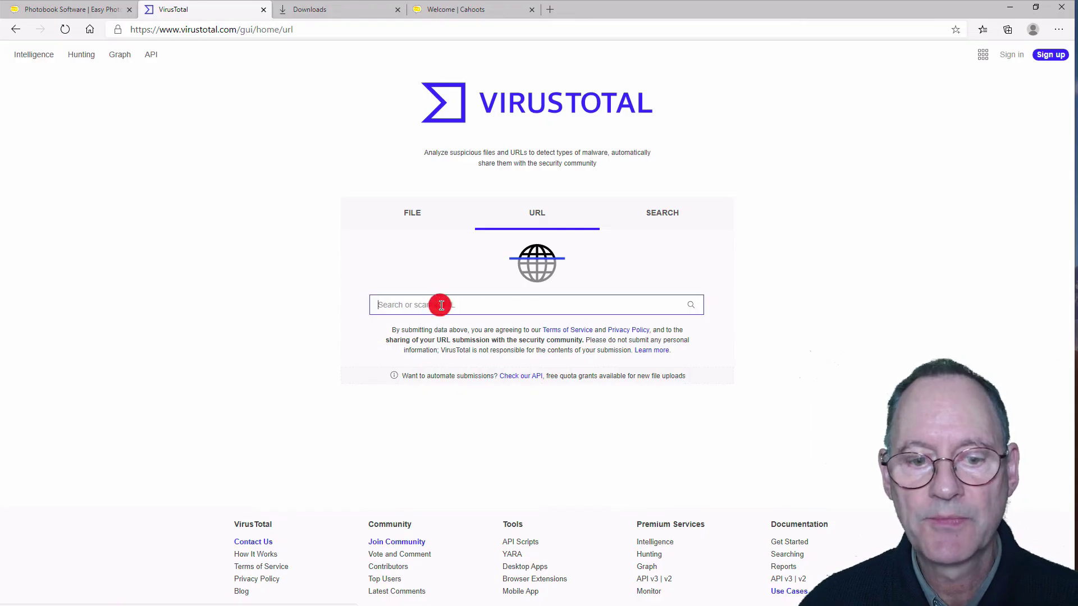
{"action": "type", "text": "https://cahootsphotos.com.au/cahoots1/resources/CahootsEasyDesigner_Setup.exe"}
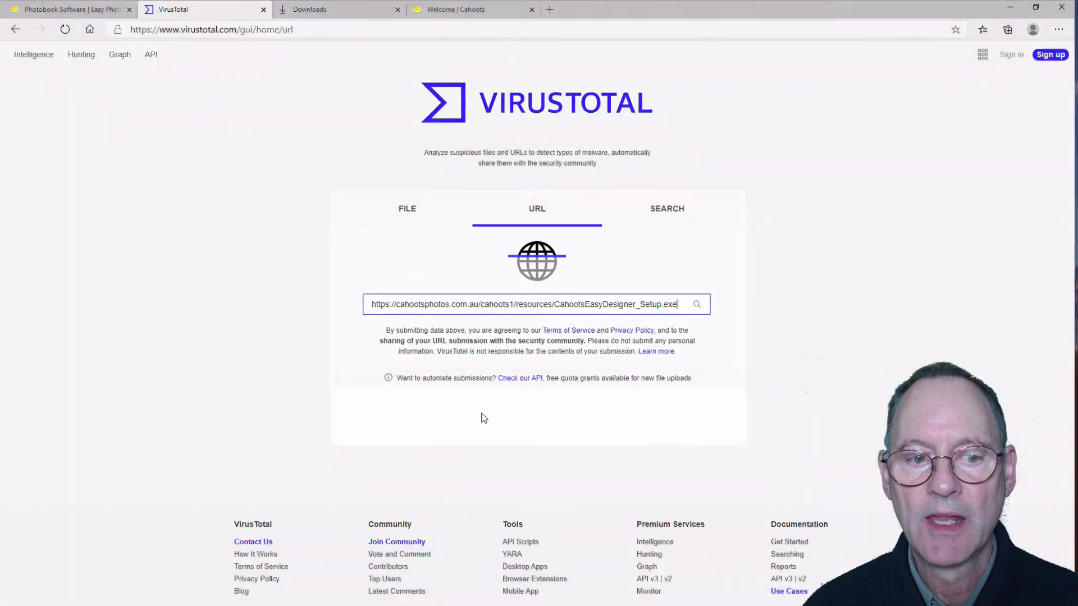
{"action": "key", "text": "Return"}
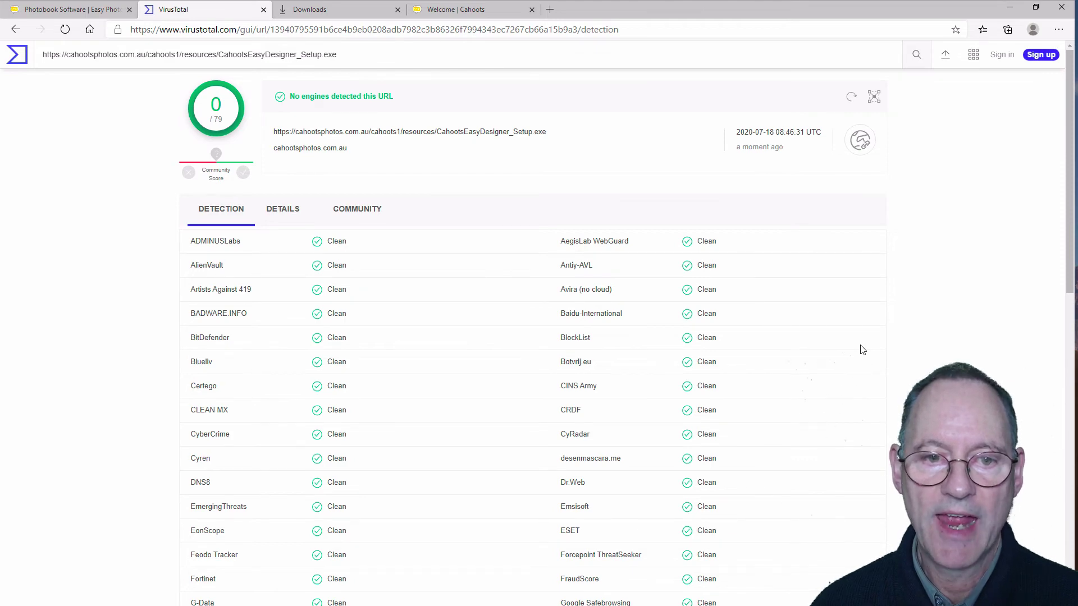
{"action": "scroll", "coordinate": [863, 350], "scroll_direction": "down", "scroll_amount": 8}
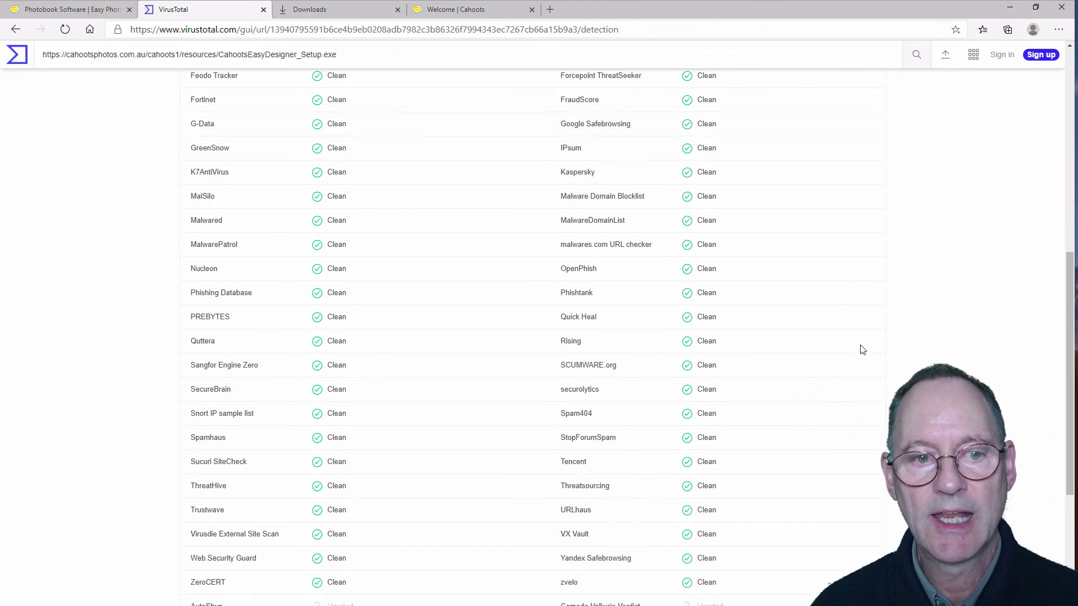
{"action": "scroll", "coordinate": [863, 350], "scroll_direction": "down", "scroll_amount": 5}
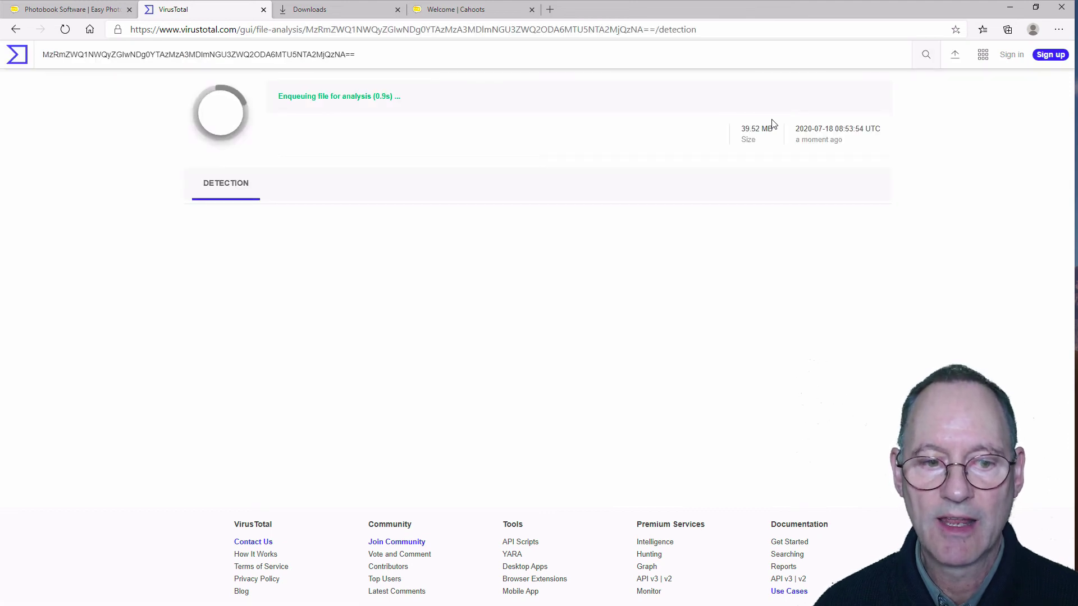
Examine the individual antivirus engine results in VirusTotal's analysis of the installer file
{"action": "scroll", "coordinate": [910, 305], "scroll_direction": "down", "scroll_amount": 2}
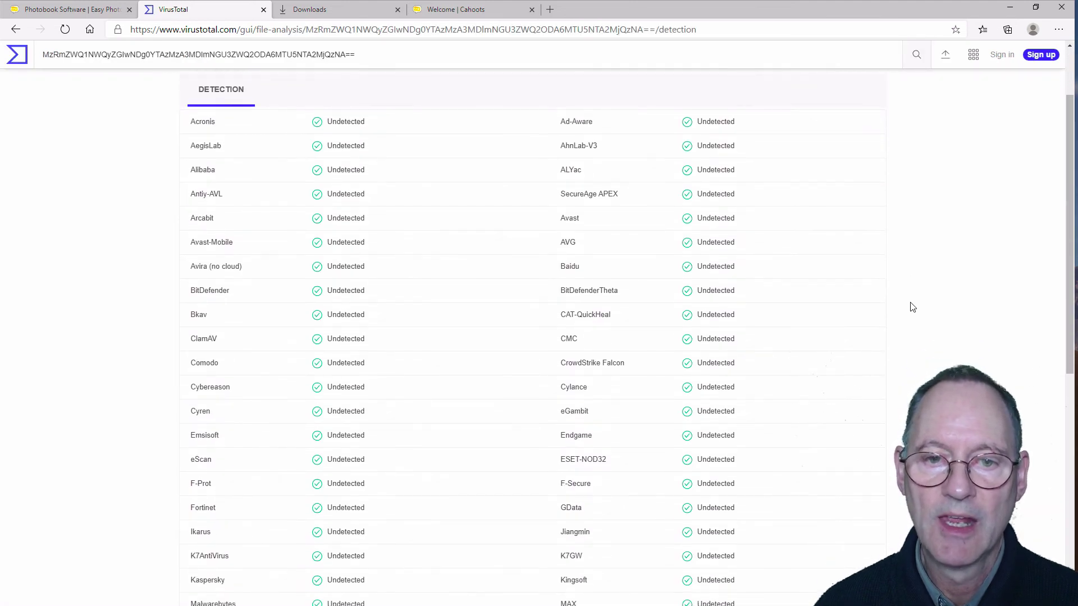
{"action": "scroll", "coordinate": [912, 307], "scroll_direction": "down", "scroll_amount": 3}
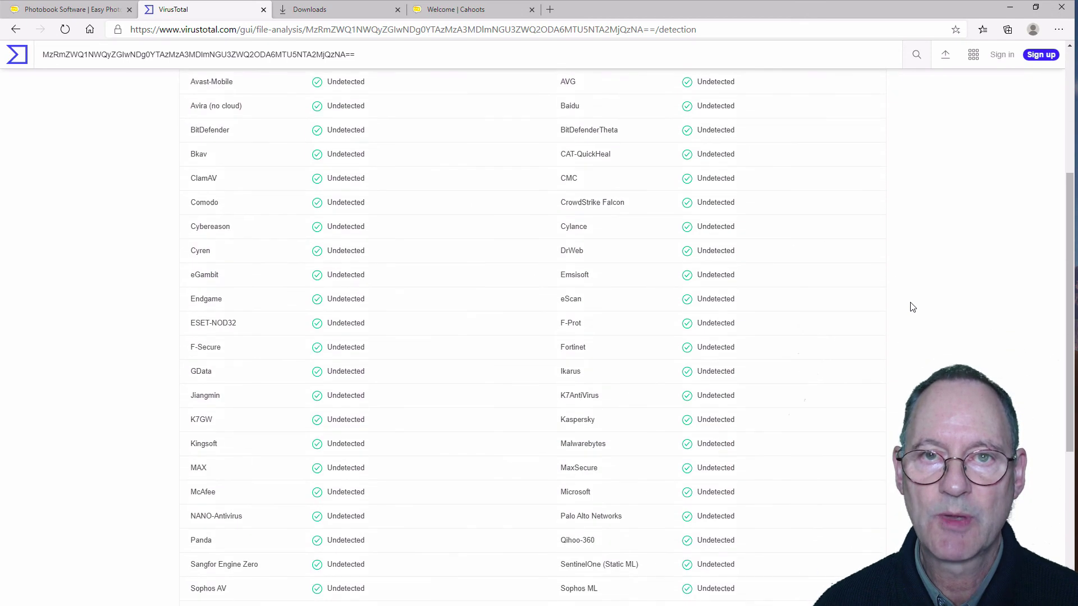
{"action": "scroll", "coordinate": [912, 307], "scroll_direction": "down", "scroll_amount": 3}
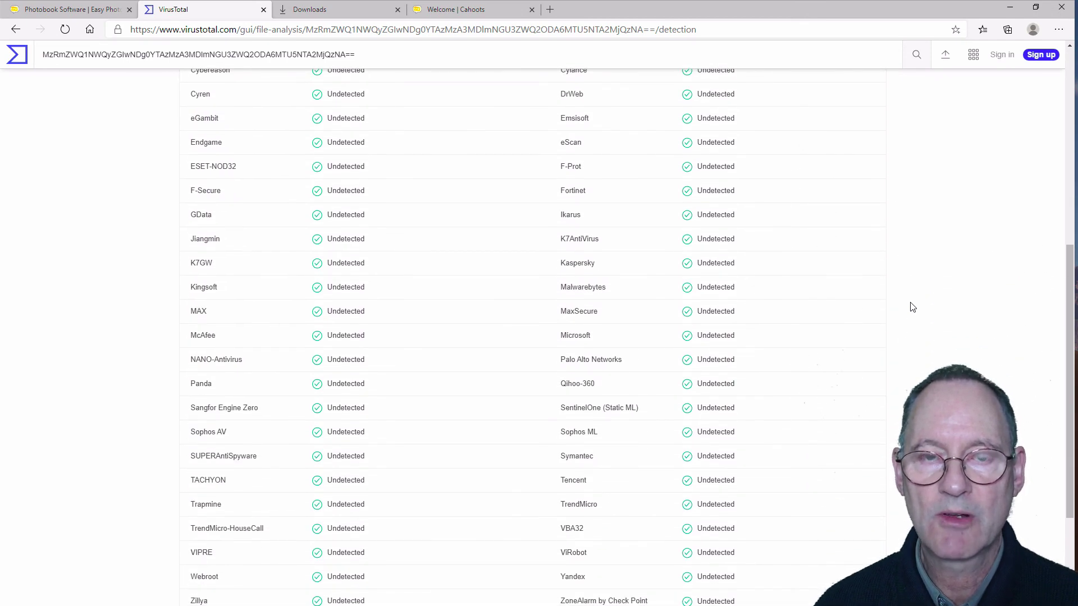
{"action": "scroll", "coordinate": [912, 307], "scroll_direction": "down", "scroll_amount": 3}
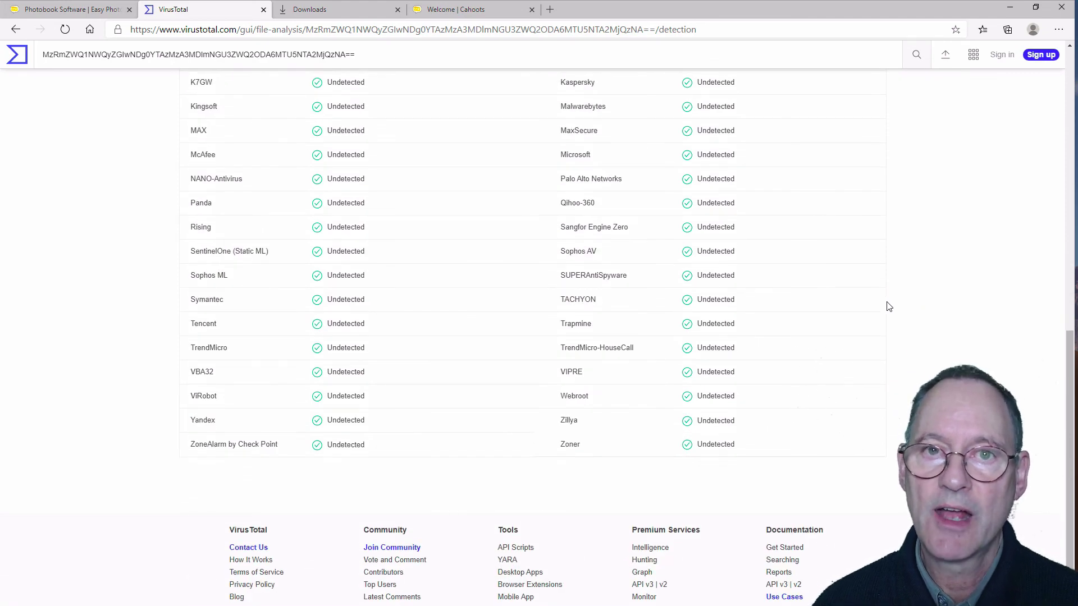
{"action": "scroll", "coordinate": [889, 306], "scroll_direction": "up", "scroll_amount": 4}
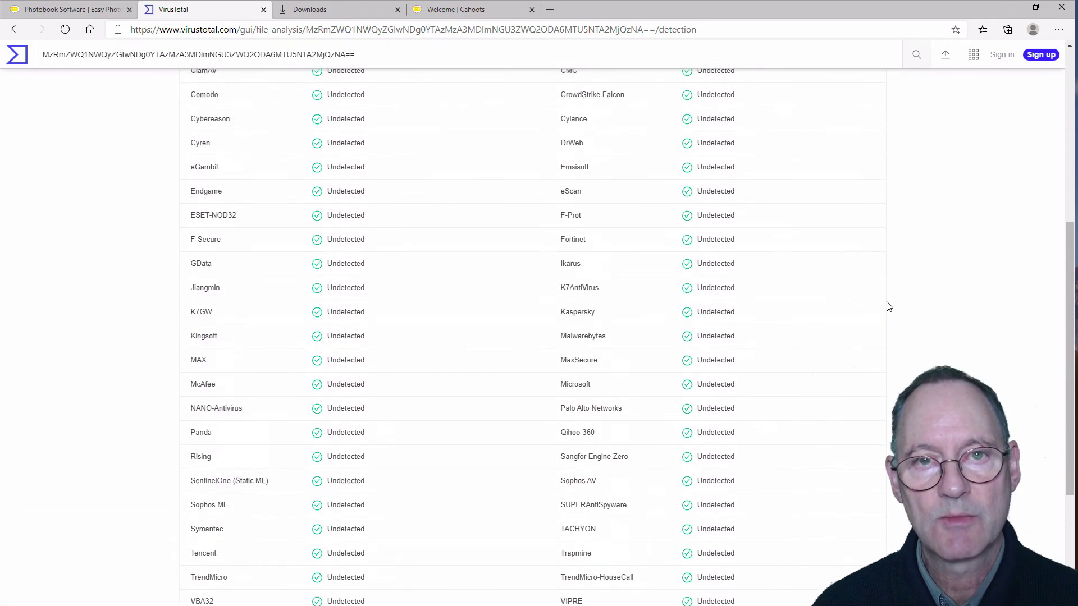
{"action": "scroll", "coordinate": [889, 306], "scroll_direction": "up", "scroll_amount": 6}
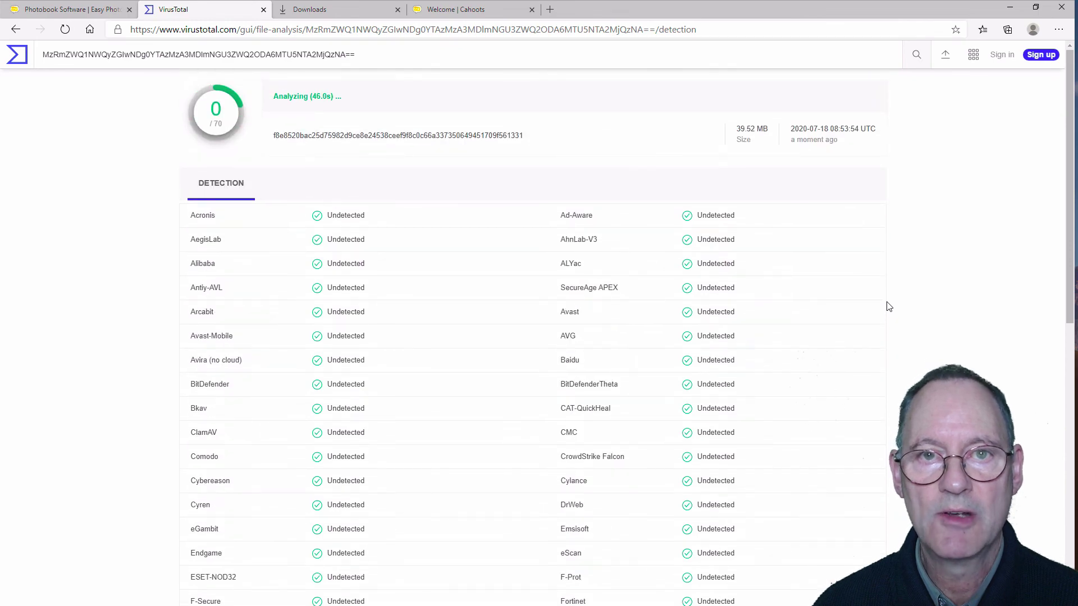